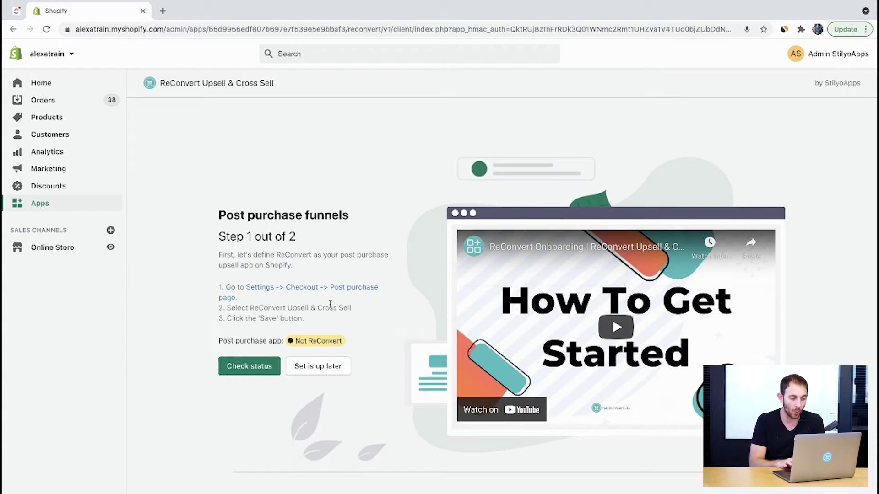
Step: Choose ReConvert Upsell & Cross Sell as the checkout post-purchase page app and save
left_click(298, 288)
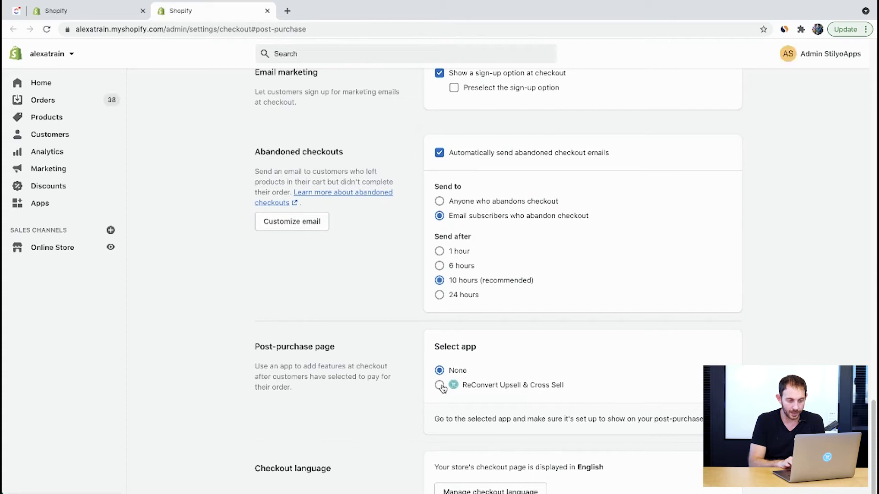
left_click(439, 385)
left_click(723, 55)
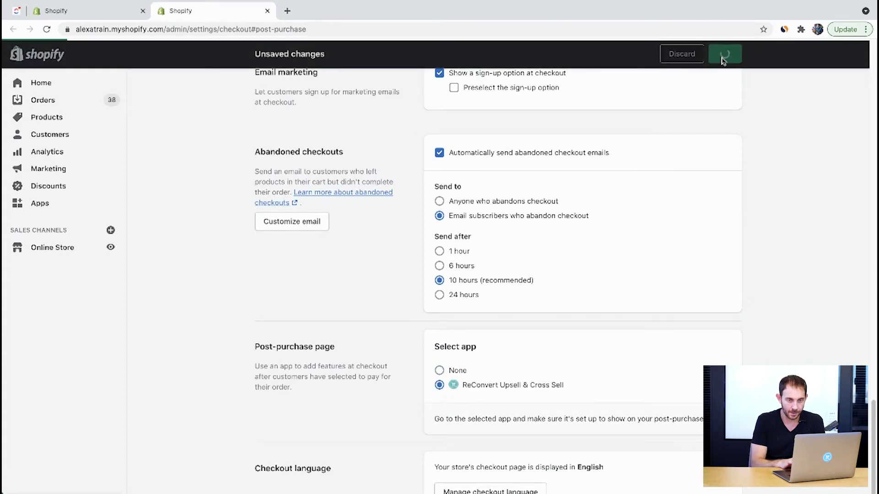
left_click(268, 11)
Step: Confirm ReConvert is the post-purchase app and start the Conversion monster funnel setup
left_click(242, 367)
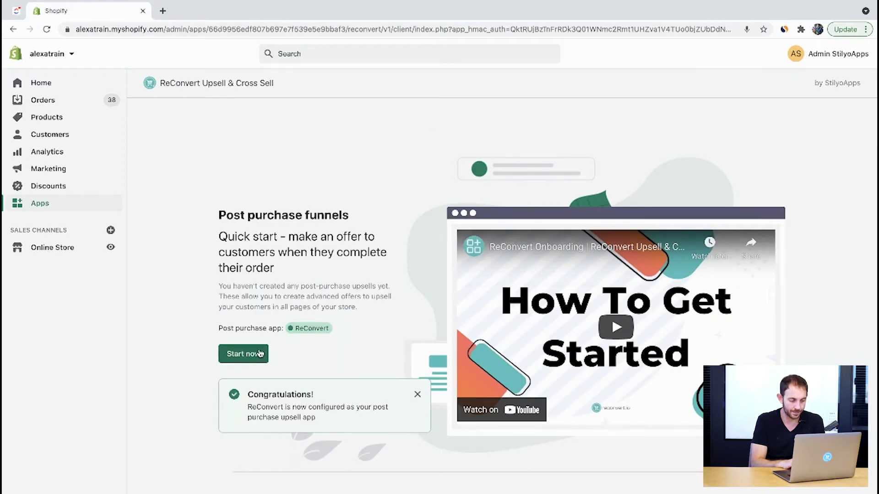
left_click(240, 354)
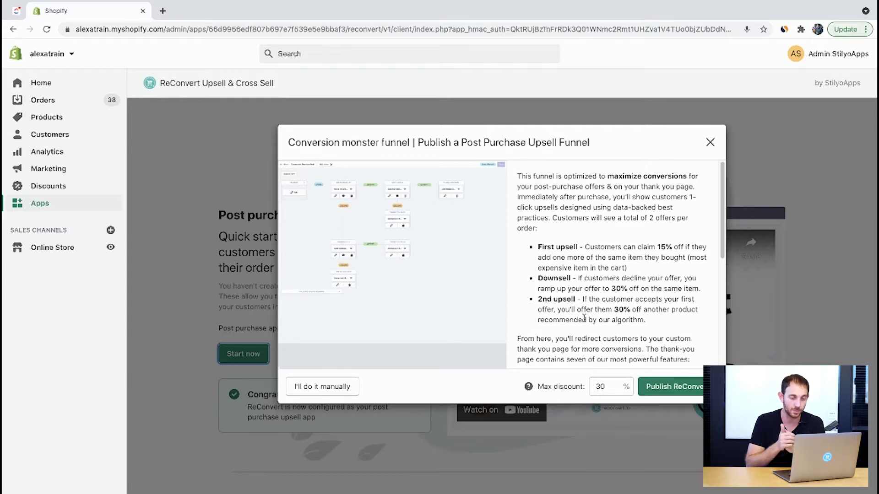
scroll(586, 249, "down", 5)
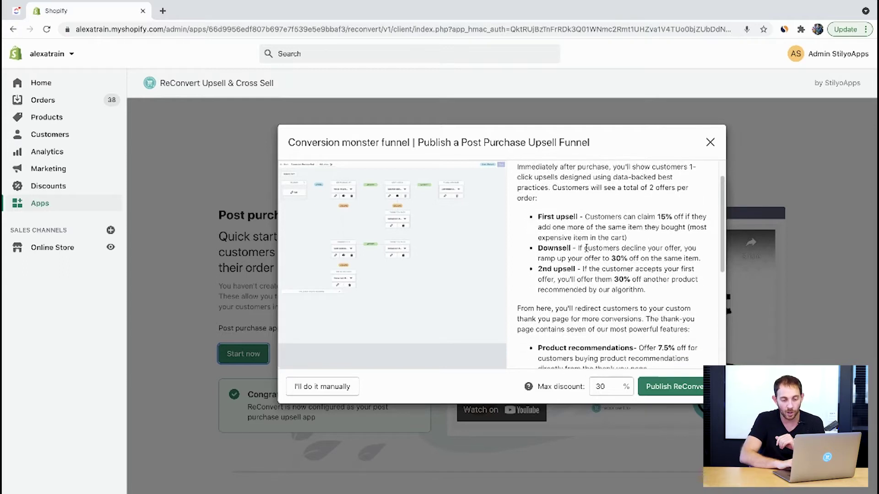
scroll(588, 251, "down", 3)
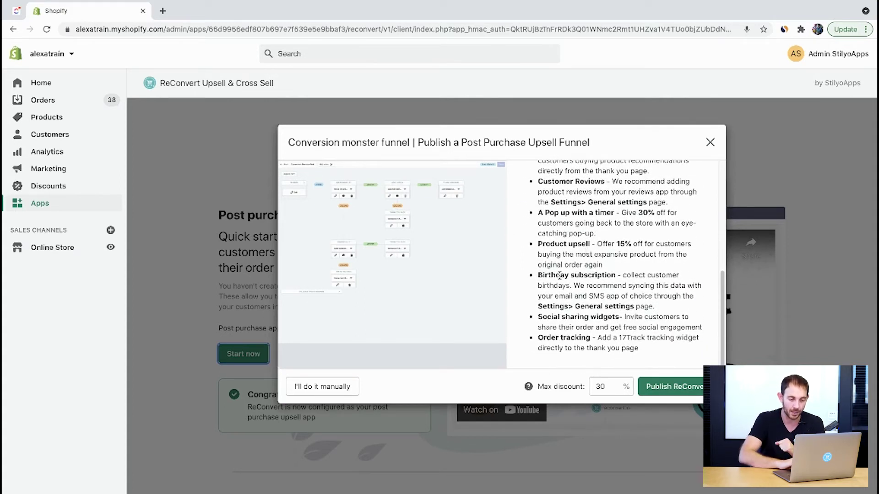
Step: Lower the Conversion monster funnel's max discount from 30% to 20%
double_click(611, 387)
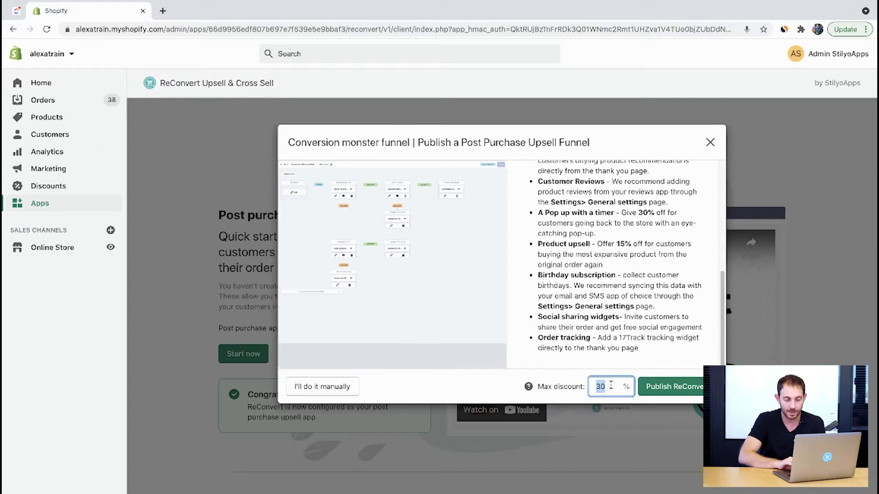
left_click(611, 386)
double_click(597, 386)
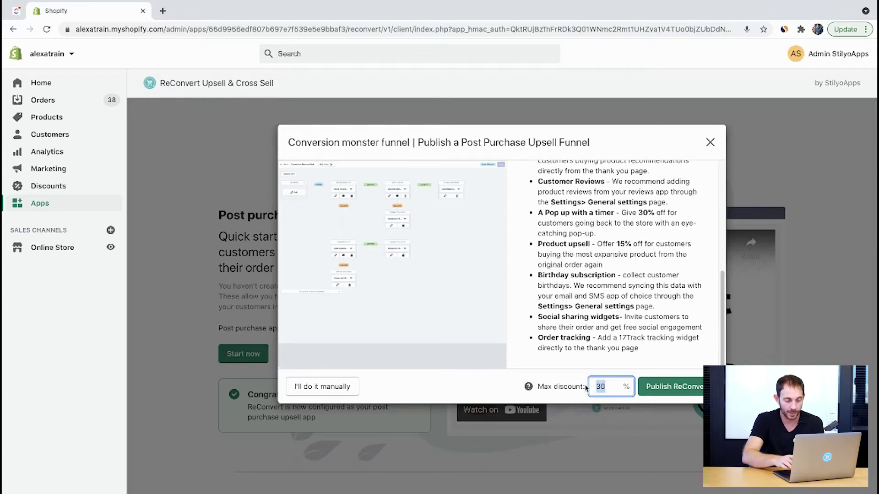
type("20")
scroll(642, 253, "up", 5)
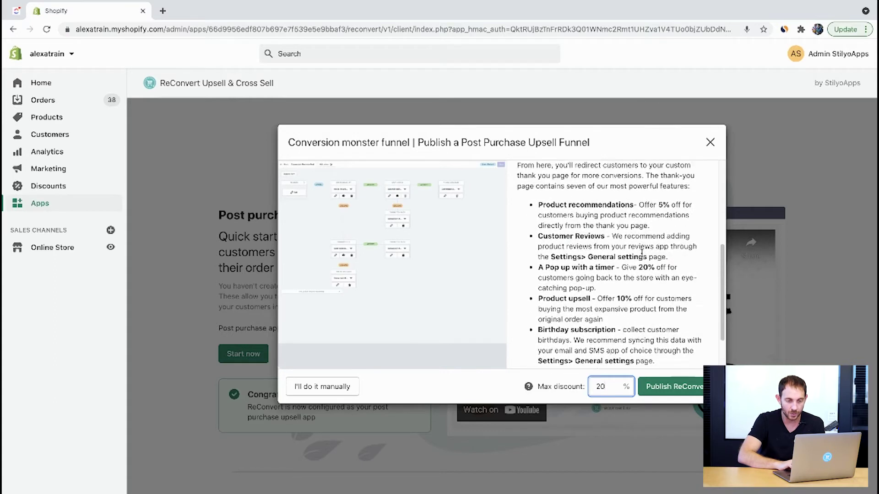
scroll(642, 256, "up", 1)
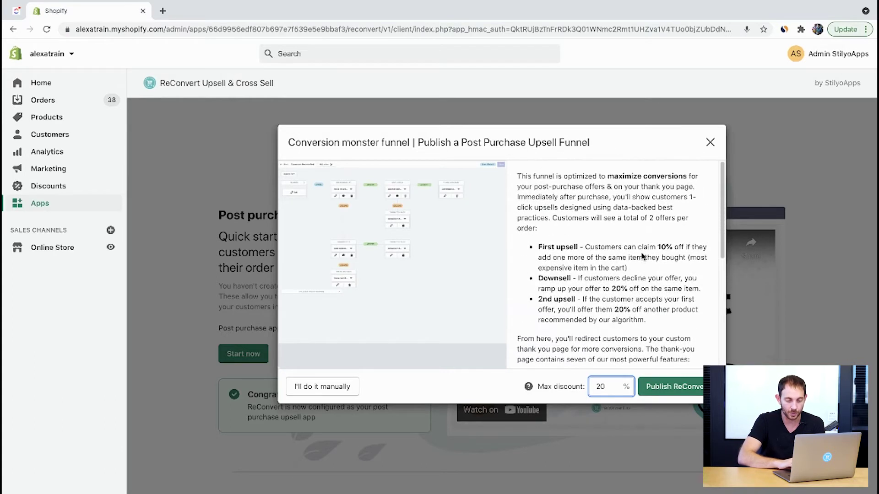
left_click(610, 250)
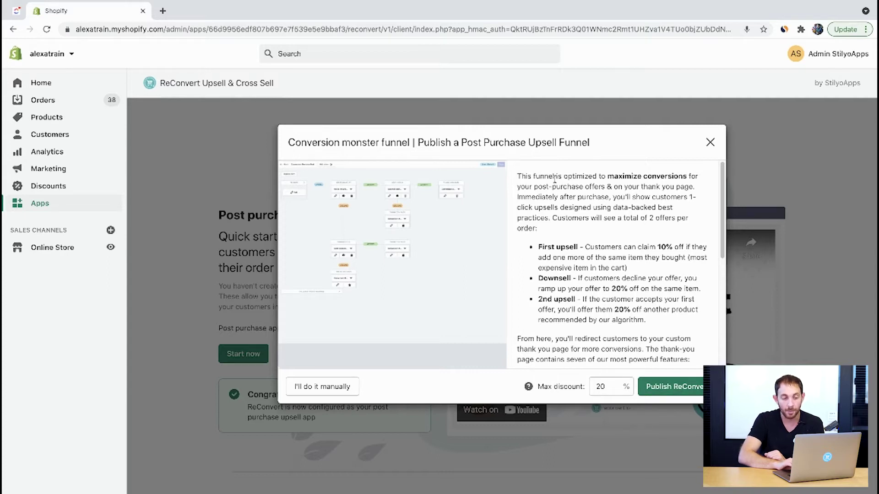
Step: Open Conversion monster from the free funnel templates, set max discount to 20, then go back
left_click(337, 391)
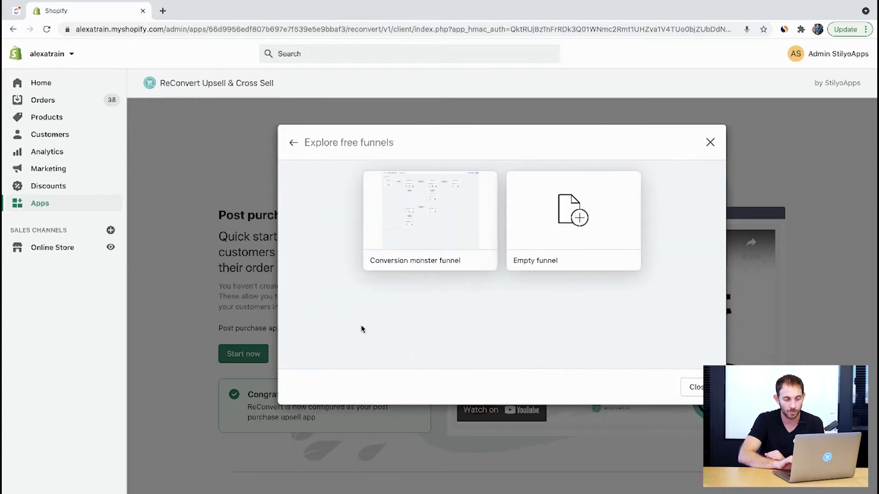
left_click(412, 228)
left_click(653, 386)
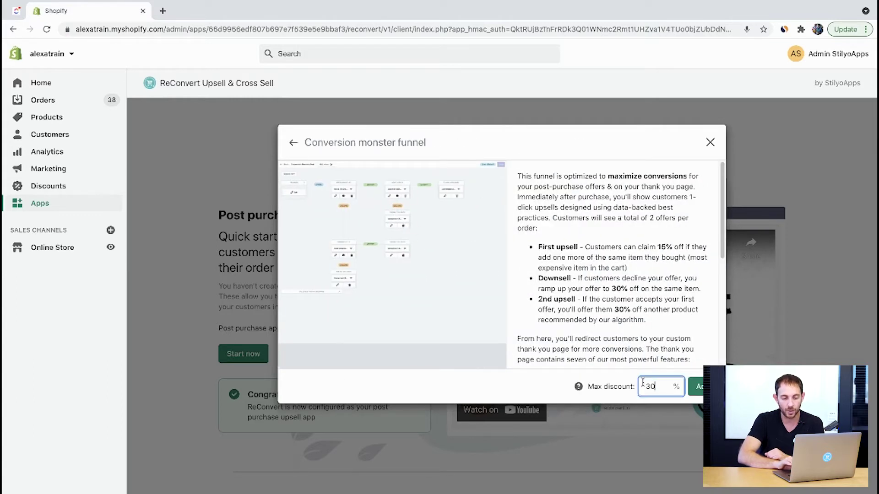
key("ctrl+a")
type("20")
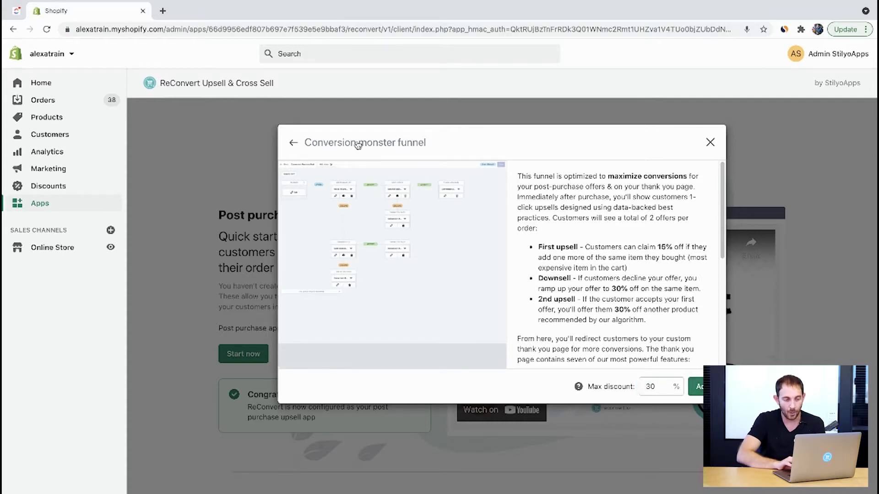
left_click(294, 145)
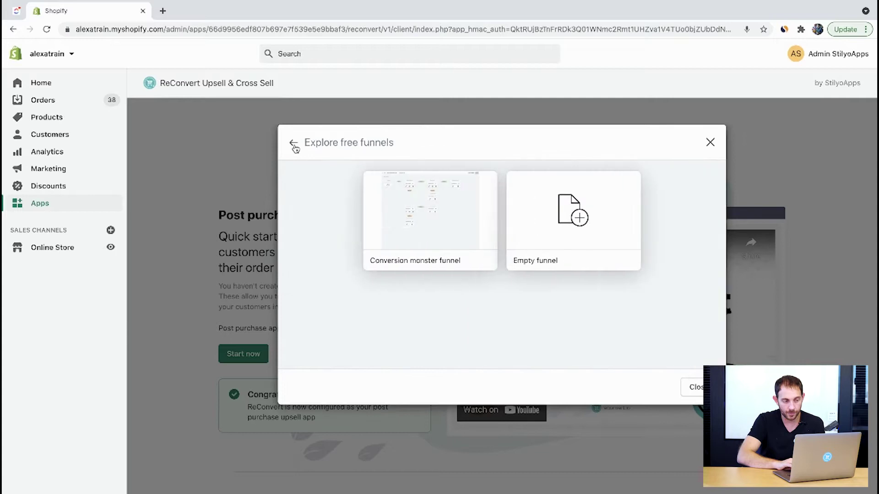
Step: Reopen the Conversion monster funnel and publish it with the 20% max discount
left_click(294, 145)
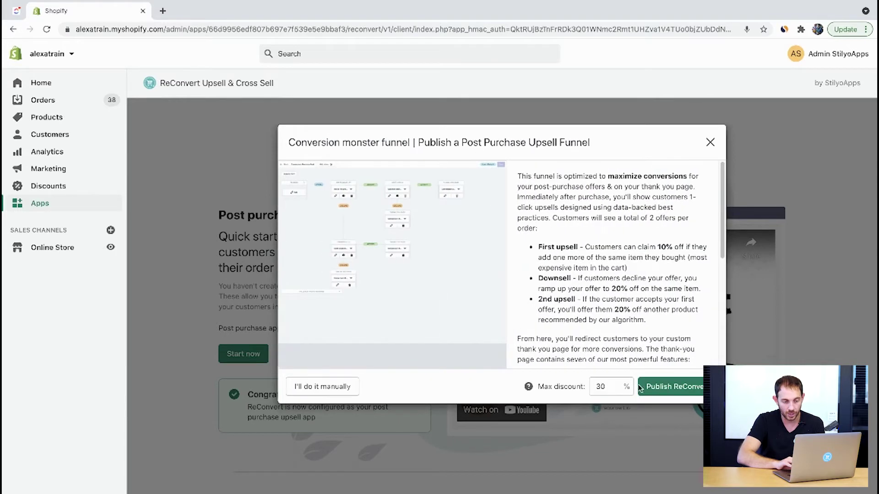
double_click(604, 387)
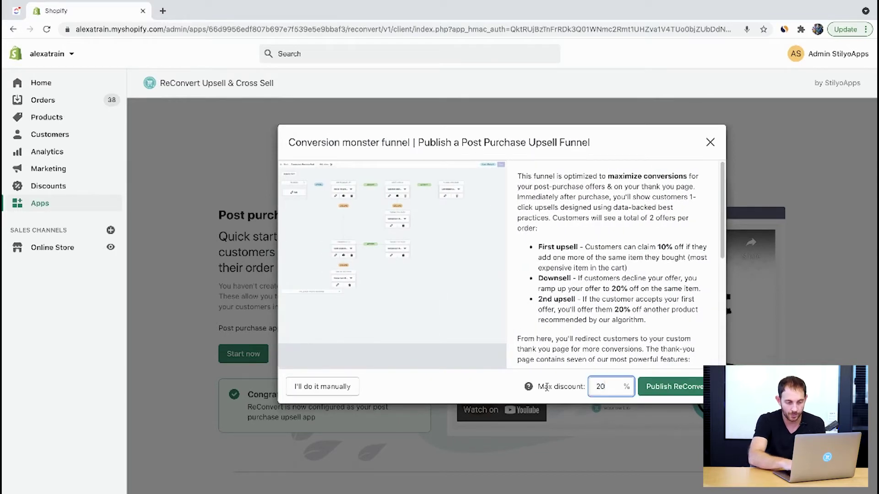
left_click(658, 387)
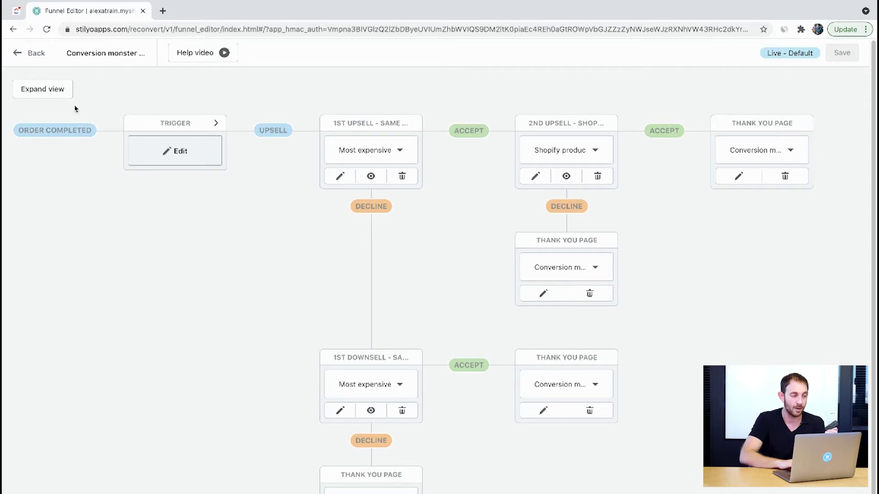
Step: Switch the Funnel Editor to expanded view and collapse the Trigger card's conditions
left_click(54, 90)
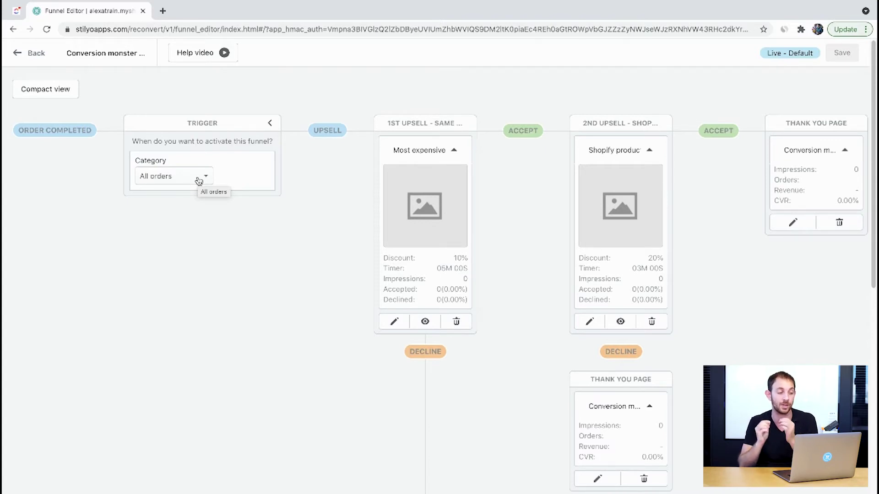
left_click(270, 123)
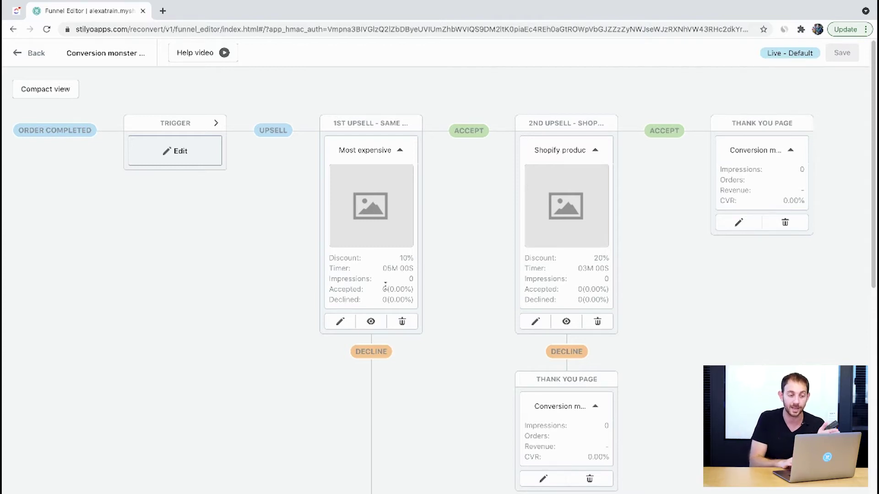
Step: Open the 1st Upsell offer page editor, scroll through its preview, then close it
left_click(339, 320)
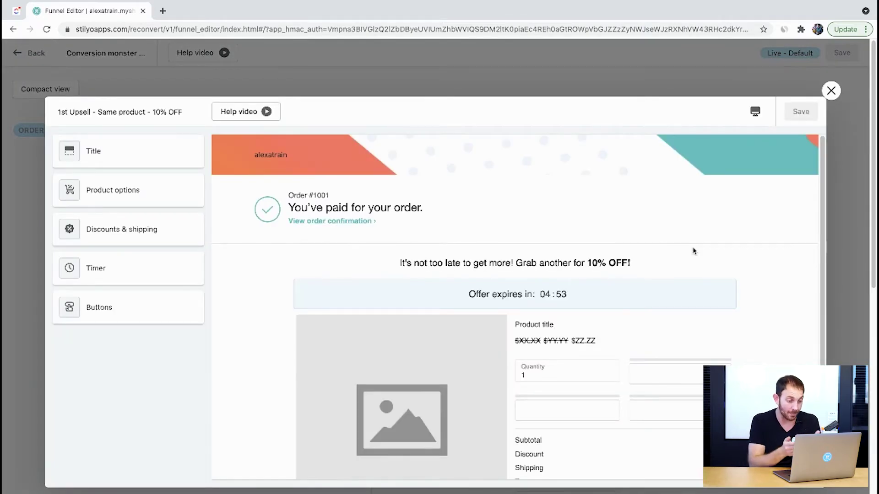
scroll(682, 251, "down", 1)
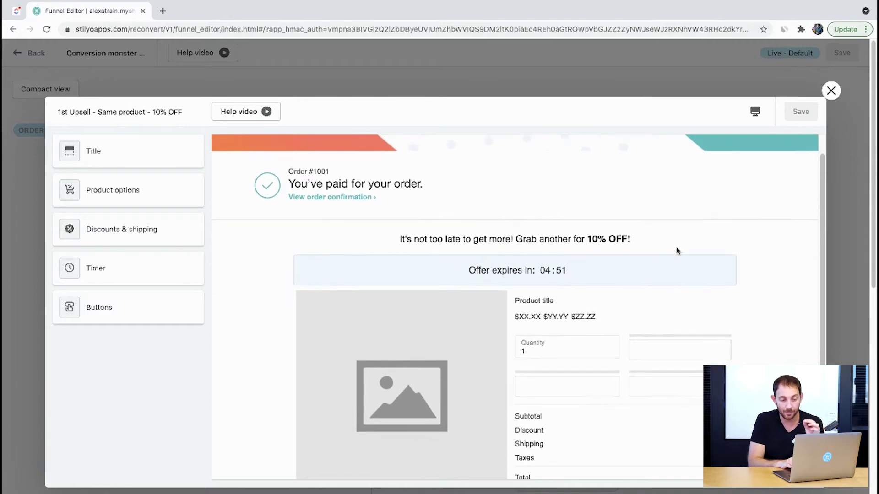
scroll(678, 251, "down", 1)
scroll(678, 251, "down", 1)
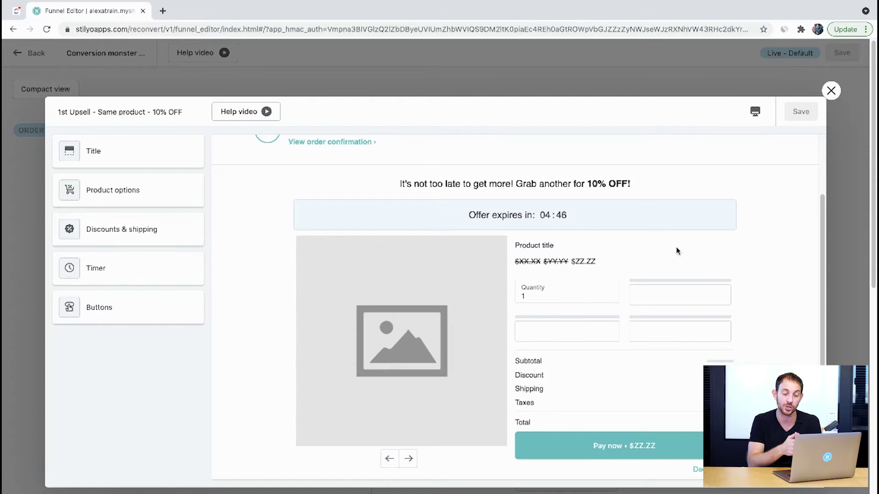
left_click(831, 90)
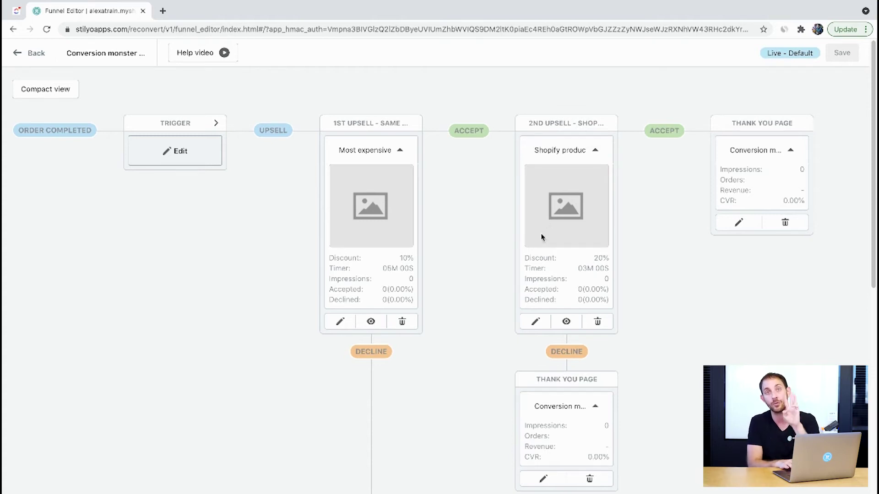
left_click(531, 321)
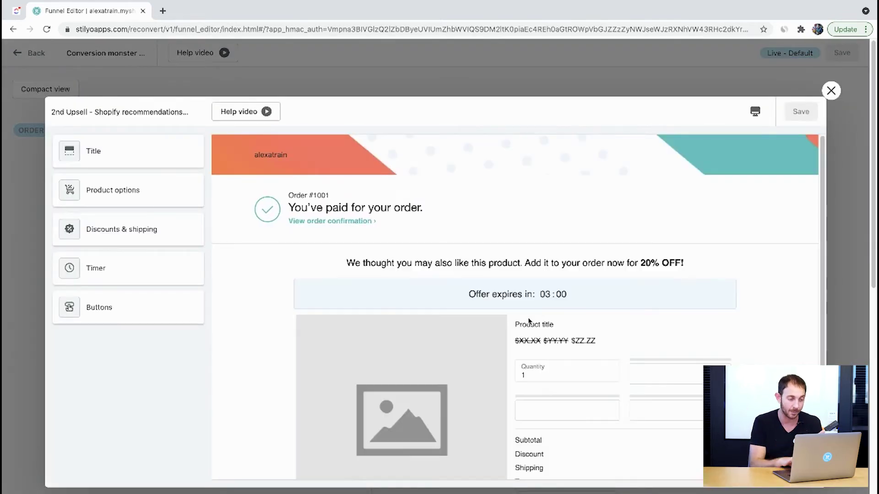
scroll(551, 316, "down", 2)
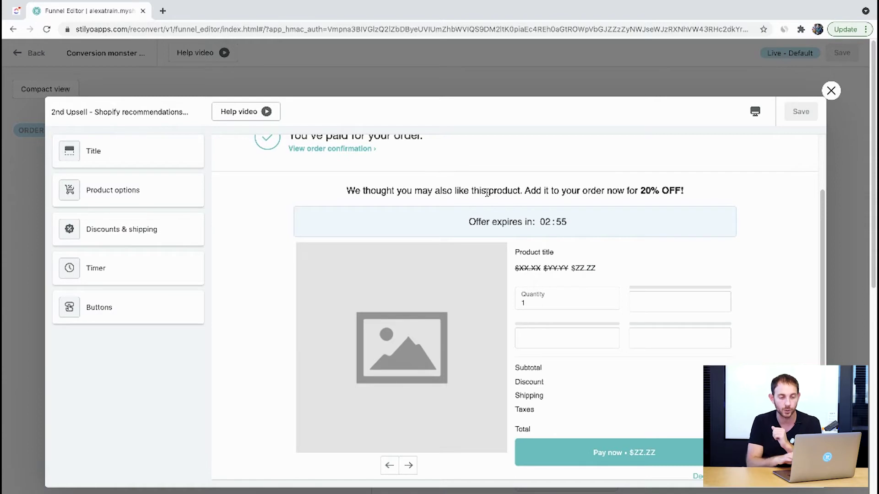
scroll(550, 218, "down", 1)
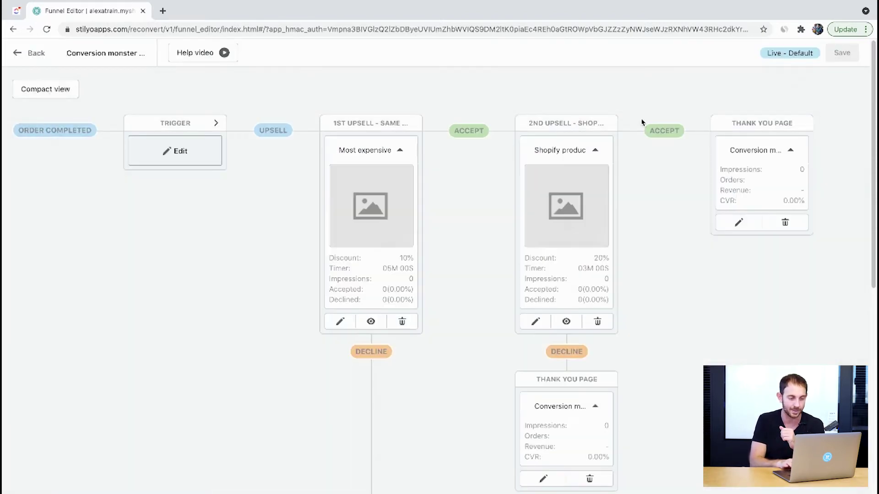
left_click(831, 91)
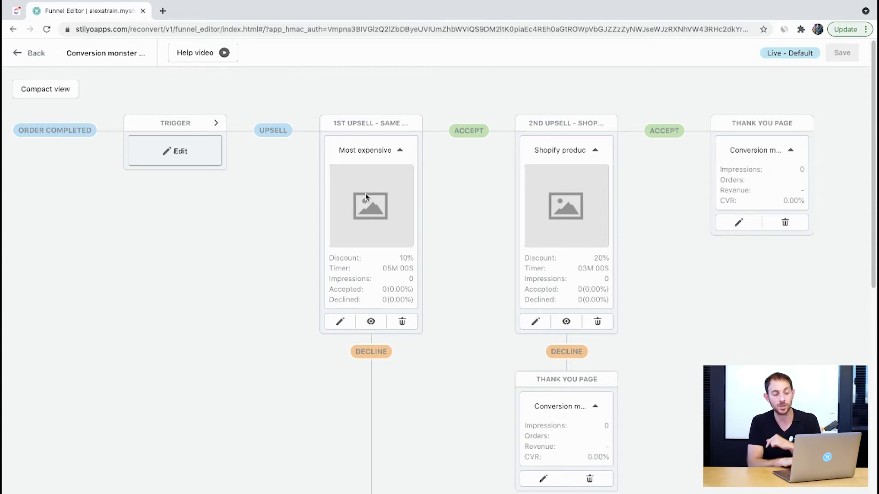
Step: Scroll the funnel canvas down to the 1st Downsell card and its Thank You Page
scroll(366, 196, "down", 3)
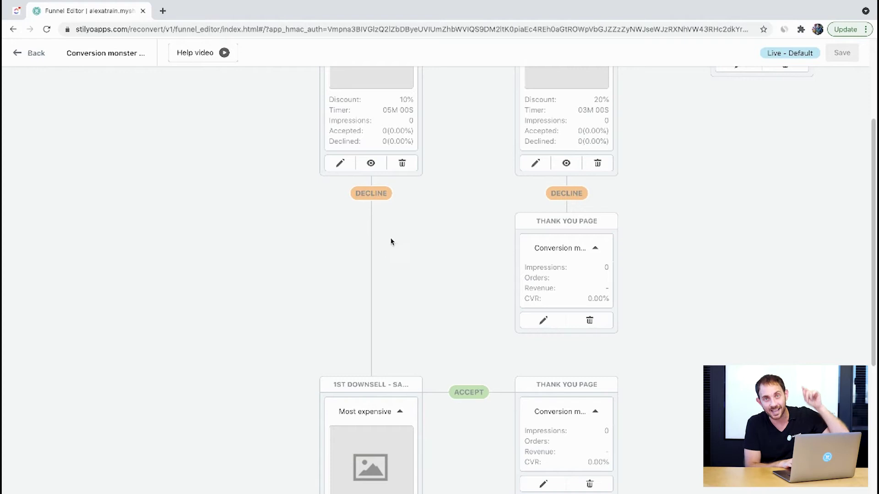
scroll(409, 287, "down", 1)
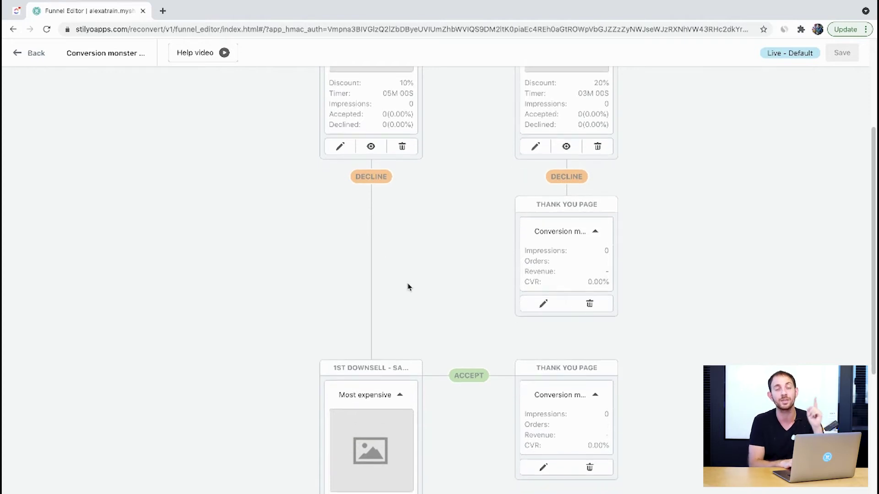
scroll(409, 287, "down", 2)
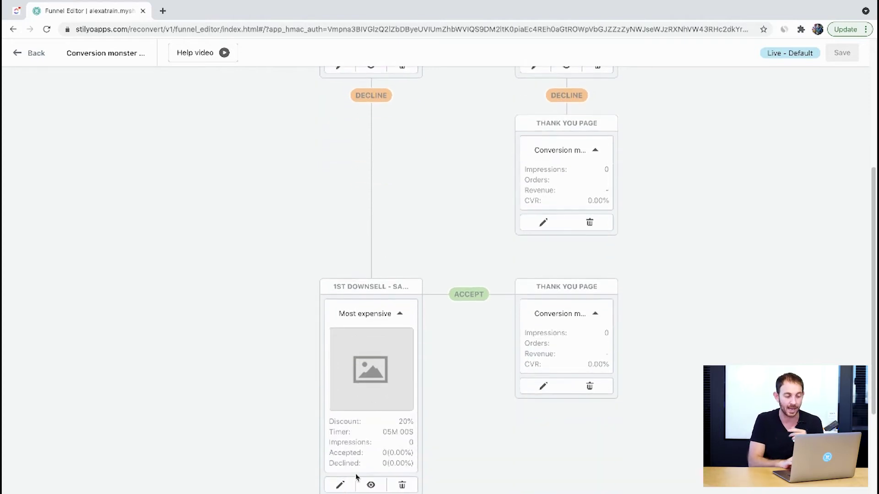
Step: Open the 1st Downsell 'Same product - 20% OFF' editor and scroll its preview
left_click(340, 485)
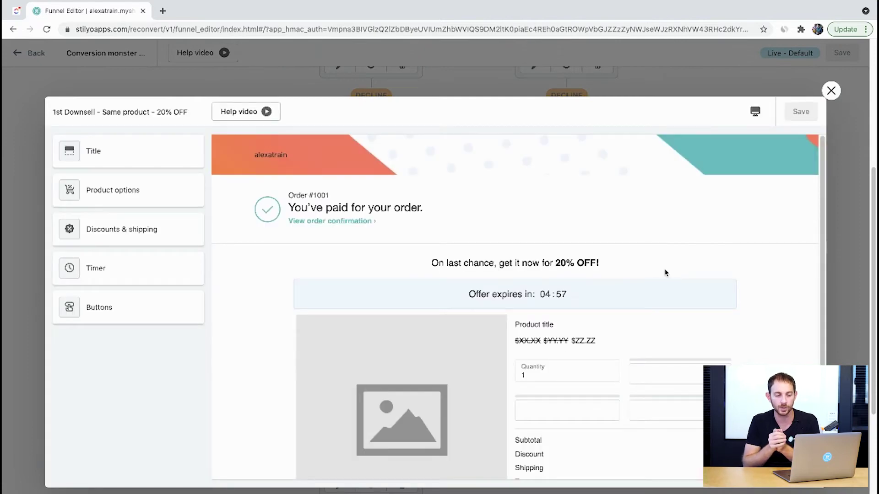
scroll(565, 240, "down", 1)
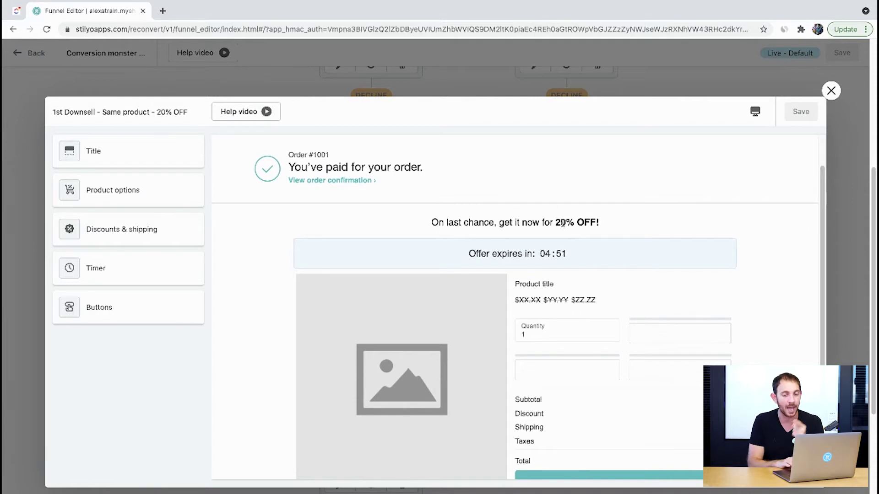
Step: Close the 1st Downsell editor modal to see the full funnel diagram again
left_click(830, 91)
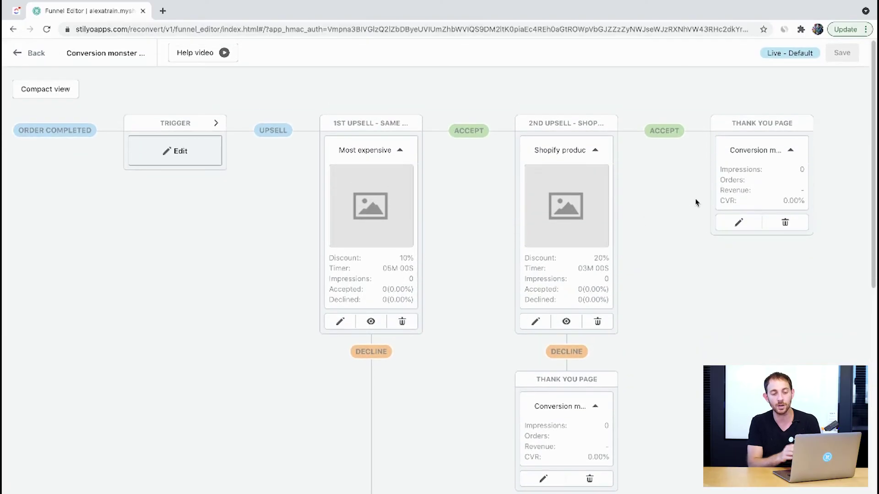
Step: Open the Thank You Page editor and review its tracking, social sharing, customer info and offer sections
left_click(738, 222)
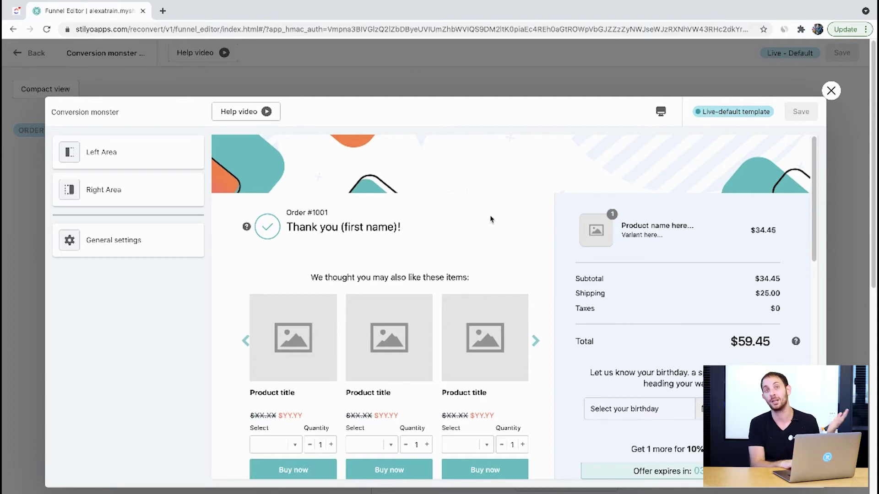
scroll(500, 211, "down", 2)
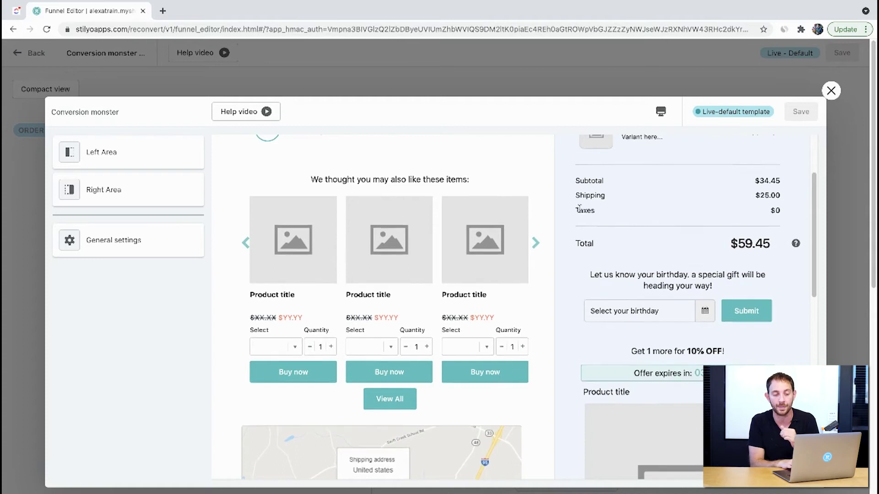
scroll(634, 229, "down", 3)
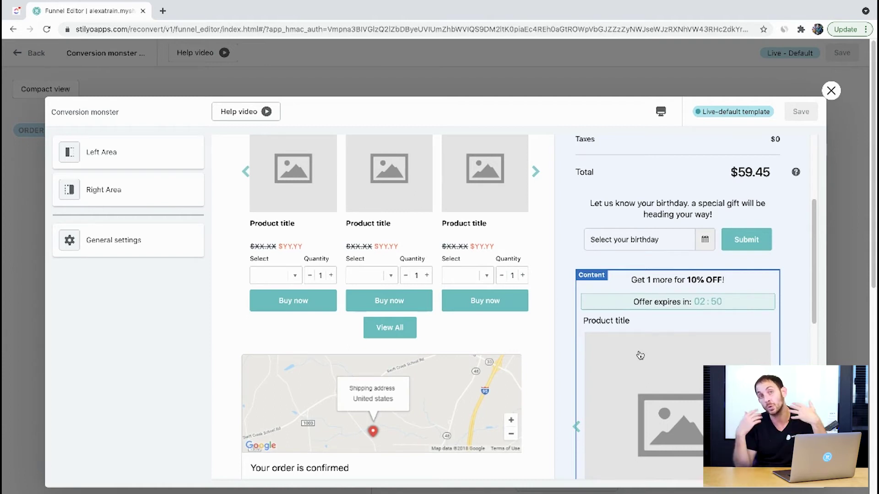
scroll(586, 318, "down", 8)
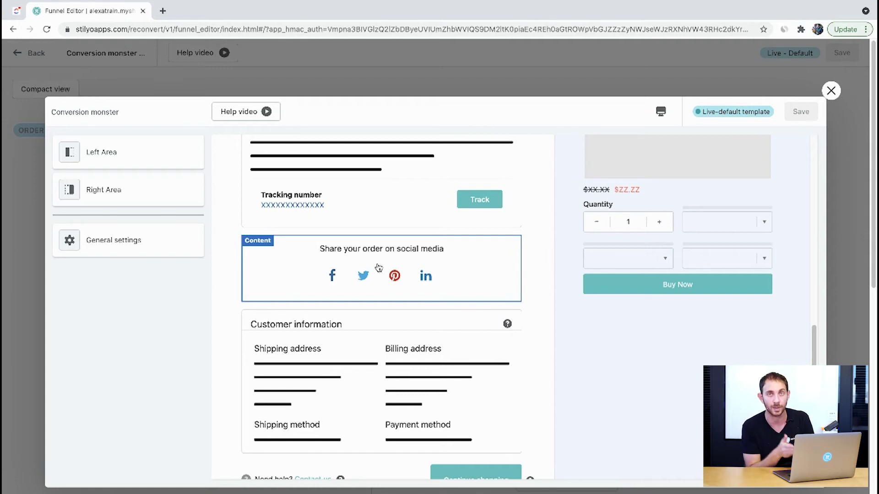
Step: Scroll the thank-you page preview back up to the top
scroll(379, 268, "up", 10)
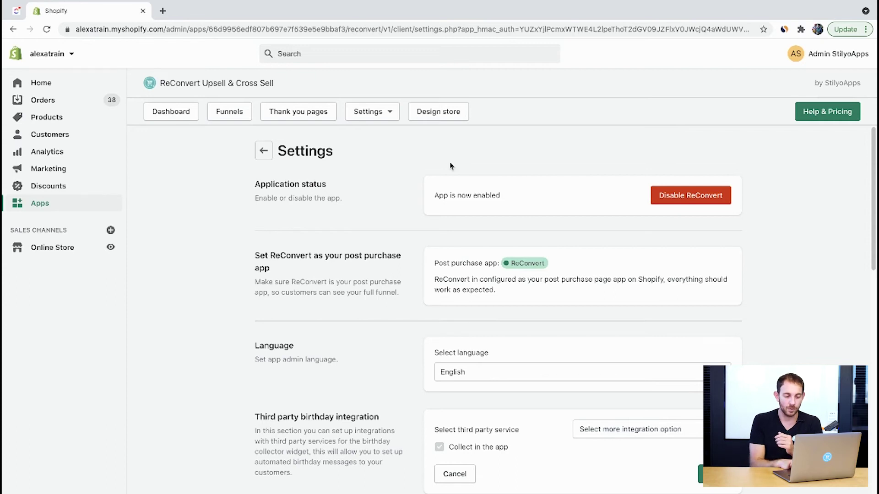
Step: Browse the birthday integration and star review app lists in Settings without choosing any
scroll(451, 166, "down", 3)
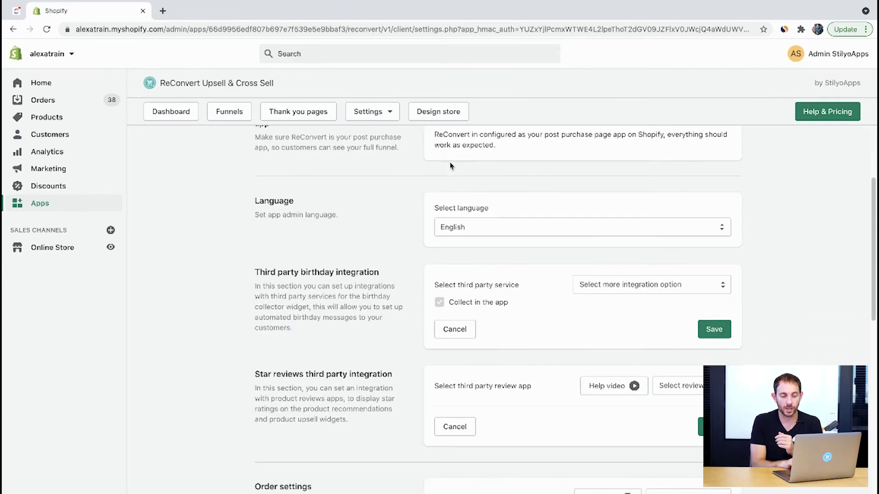
left_click(636, 284)
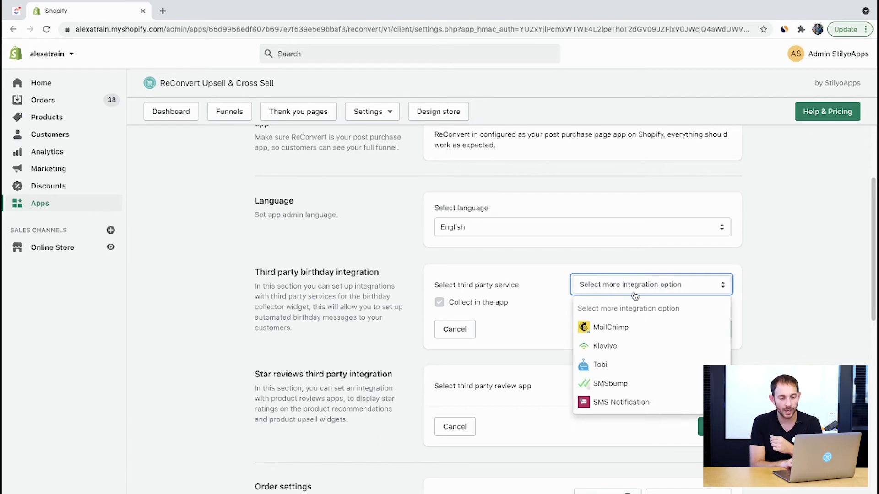
left_click(559, 328)
scroll(560, 328, "down", 2)
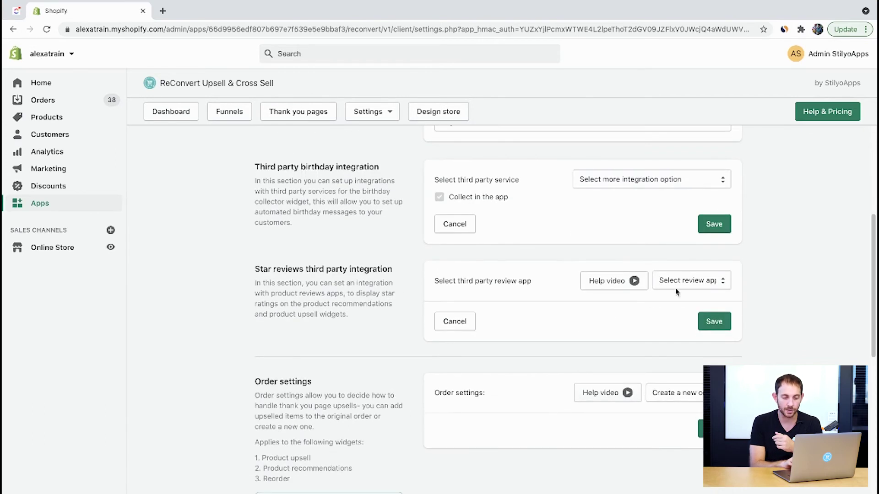
left_click(694, 286)
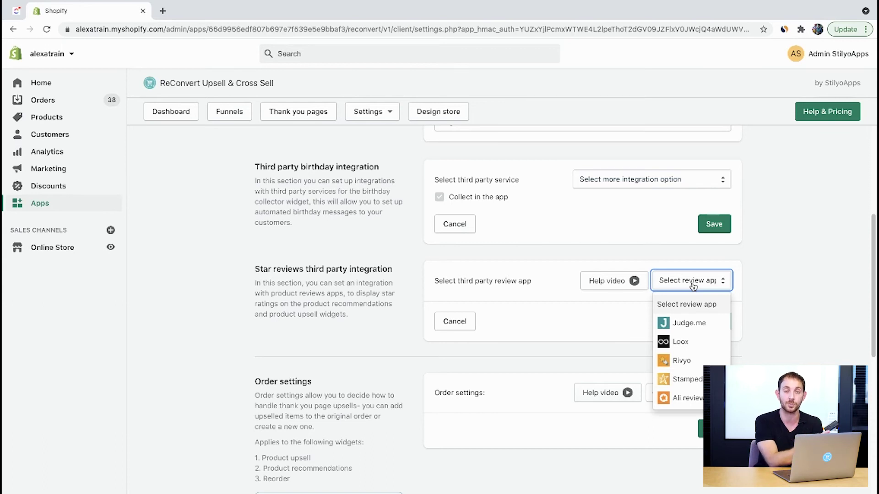
left_click(693, 286)
scroll(755, 287, "down", 1)
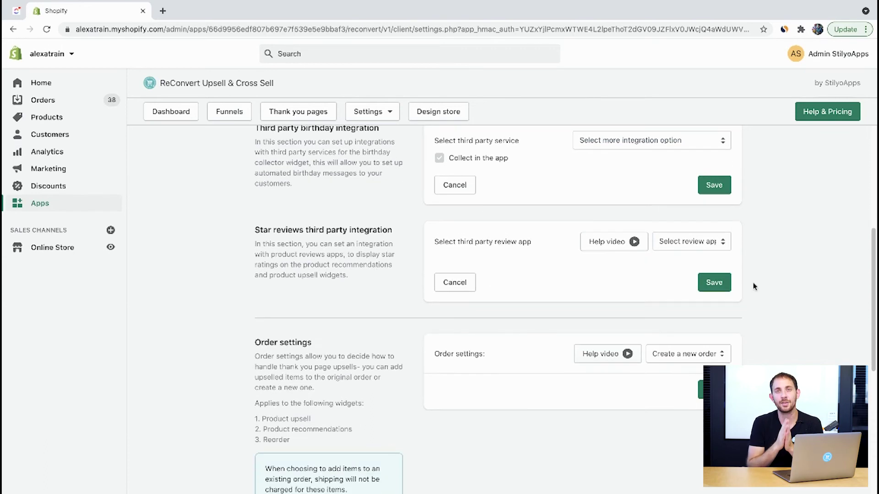
Step: Set Order settings to 'Add items to original order', review the remaining settings, and return to Dashboard
left_click(701, 357)
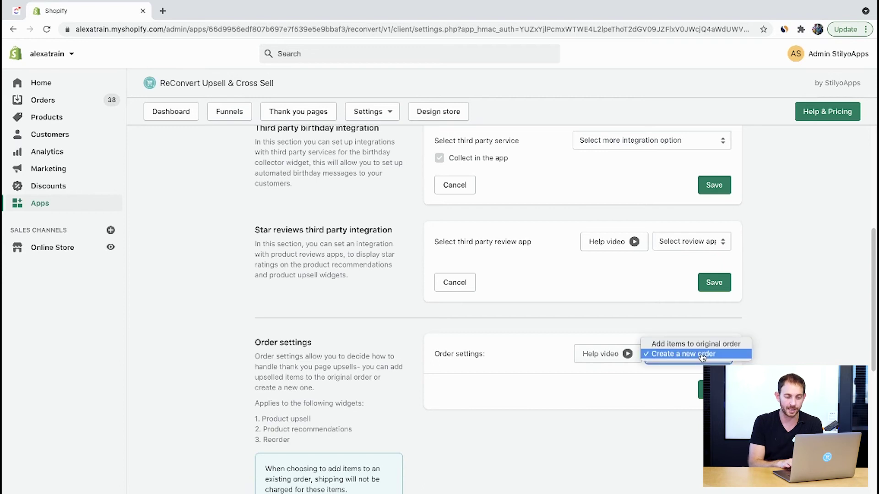
left_click(698, 344)
scroll(470, 341, "down", 3)
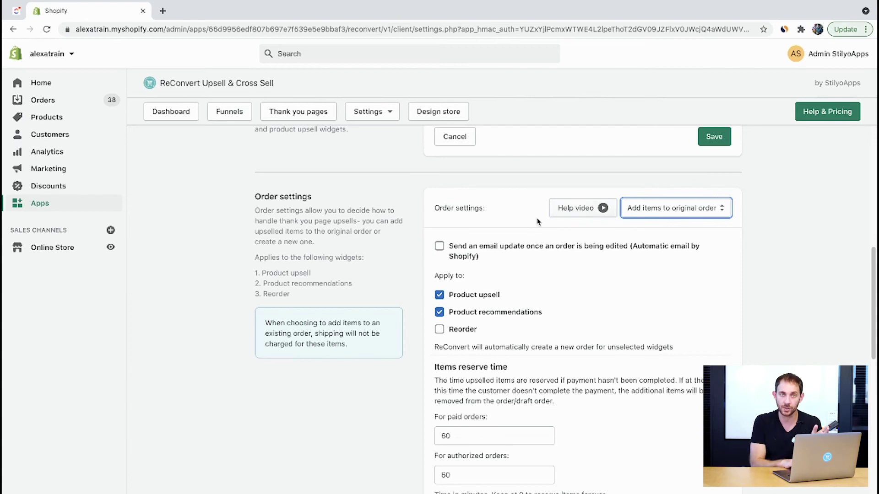
scroll(547, 252, "down", 10)
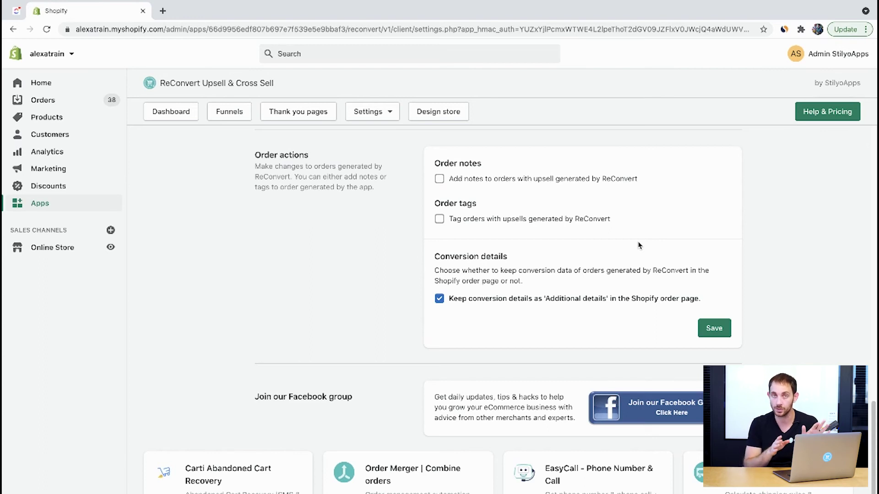
left_click(173, 111)
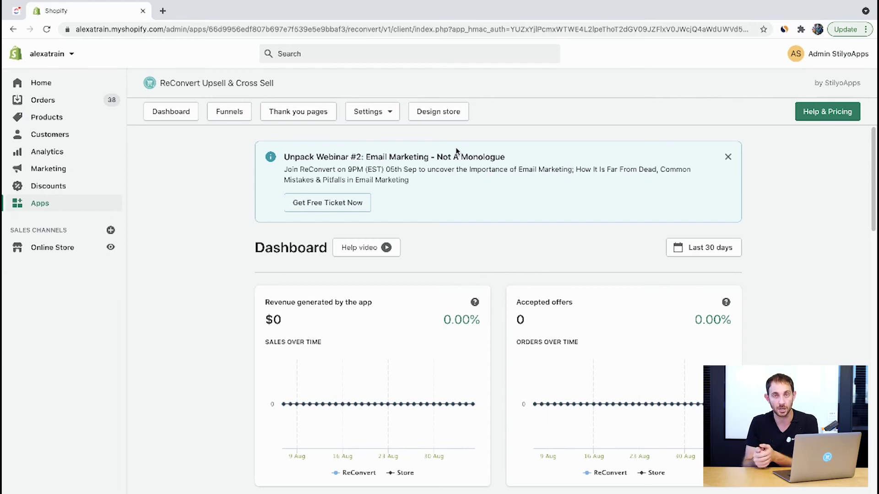
Step: Scroll the Dashboard down to Top funnels and choose 'Create a new funnel'
scroll(561, 185, "down", 8)
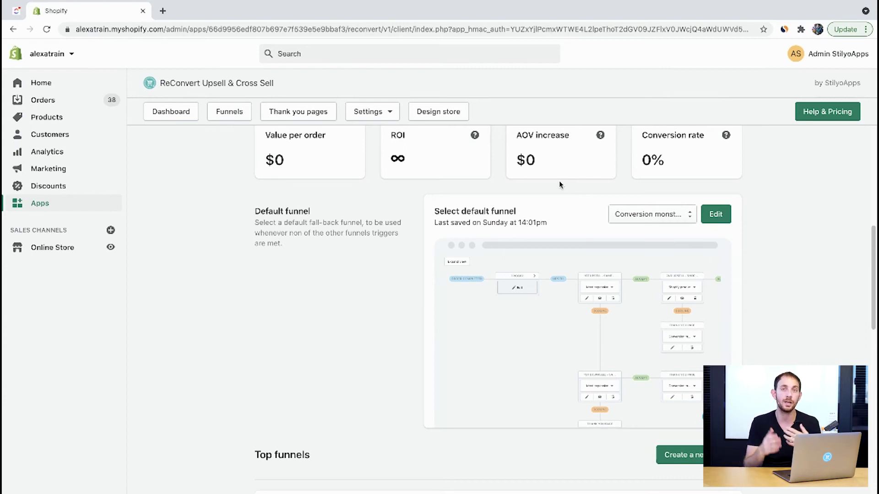
left_click(695, 454)
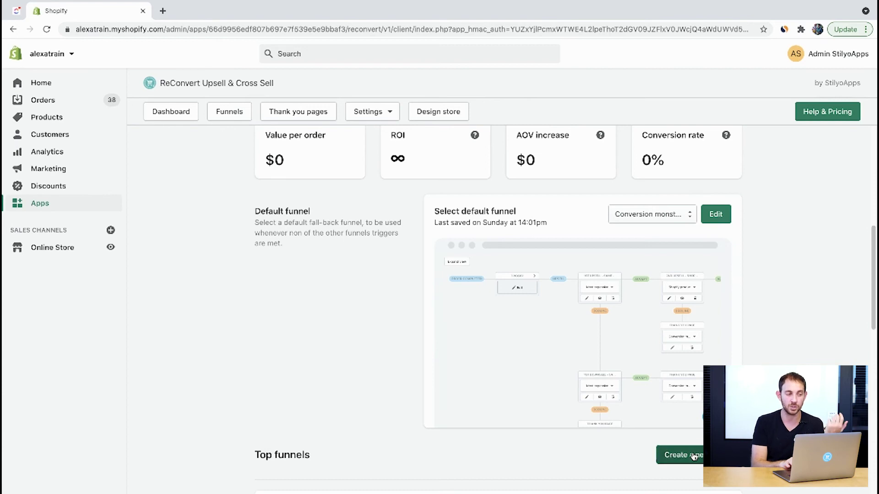
Step: Start an empty funnel whose trigger requires Customer information total revenue generated more than 200
left_click(520, 230)
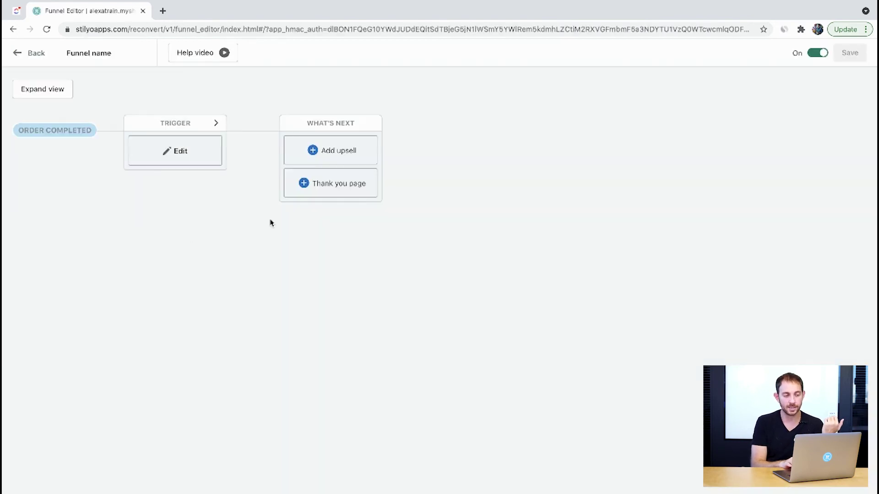
left_click(219, 125)
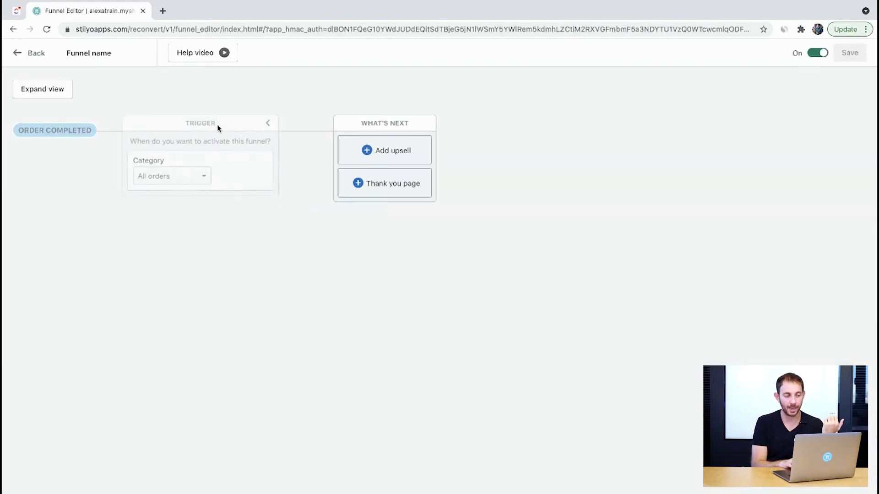
left_click(175, 178)
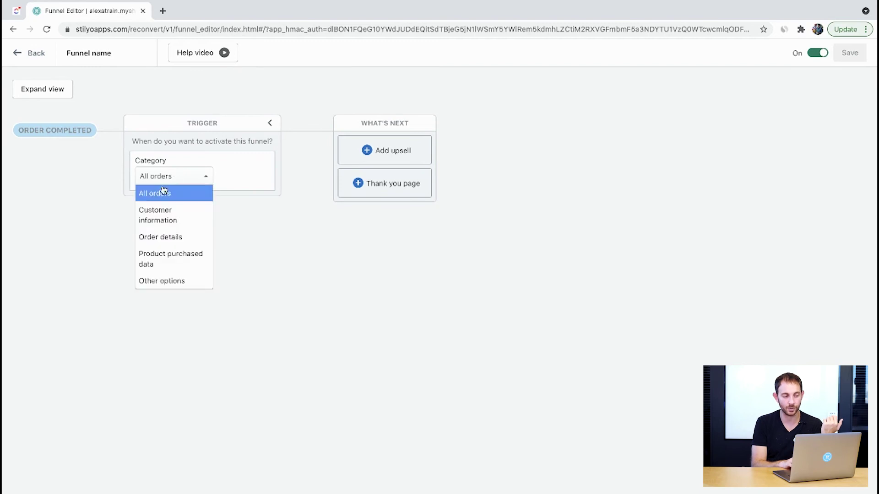
left_click(162, 212)
left_click(233, 177)
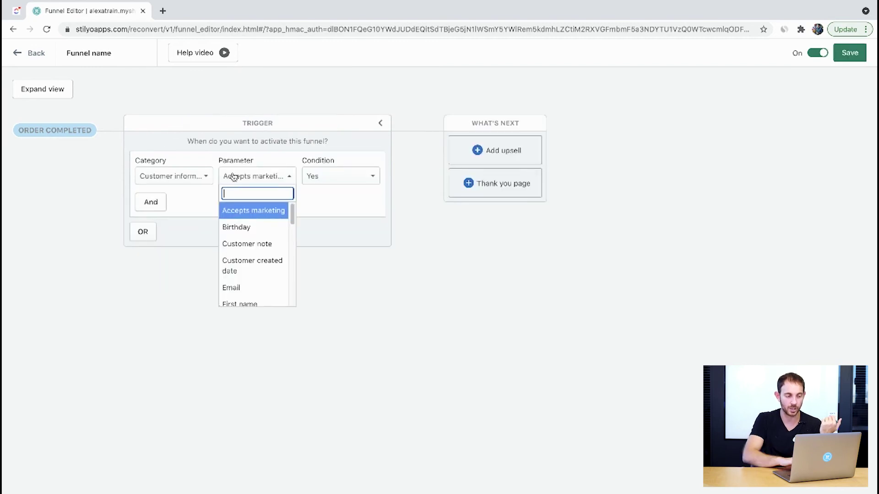
scroll(242, 228, "down", 4)
scroll(246, 231, "down", 6)
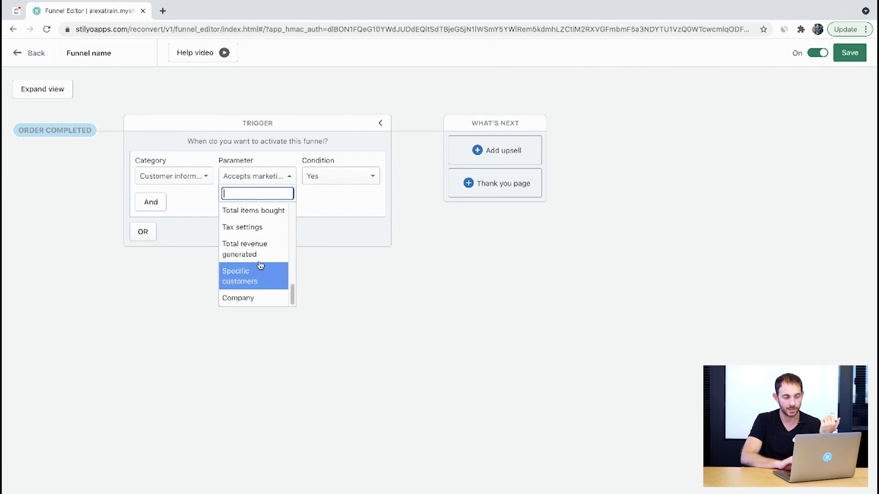
left_click(261, 252)
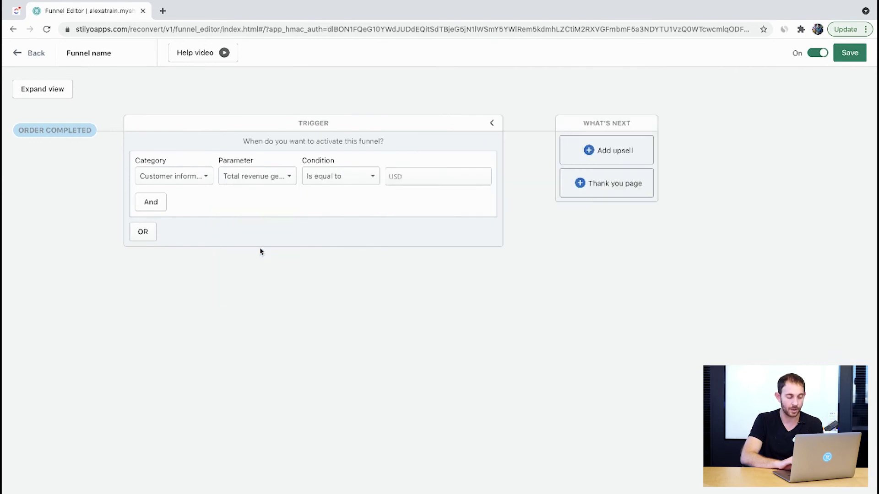
left_click(353, 181)
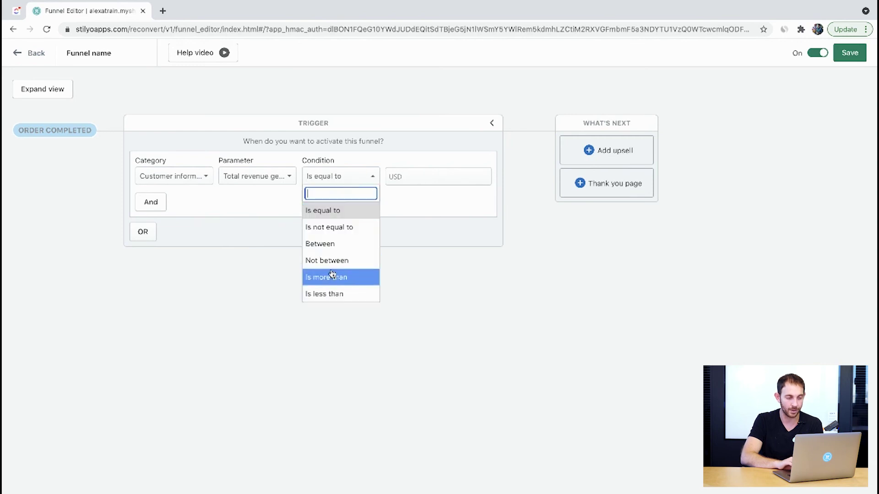
left_click(329, 279)
left_click(420, 177)
type("200")
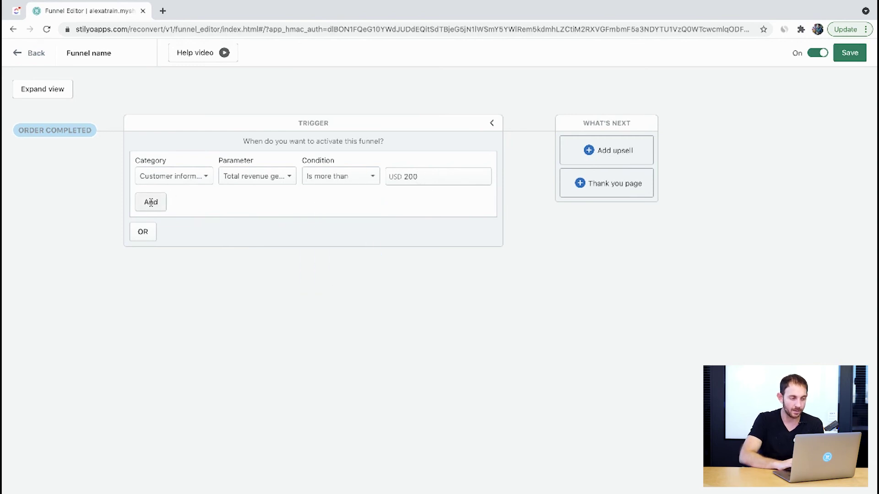
Step: Add an AND condition for Product purchased with a Specific product parameter
left_click(151, 202)
left_click(176, 234)
left_click(167, 293)
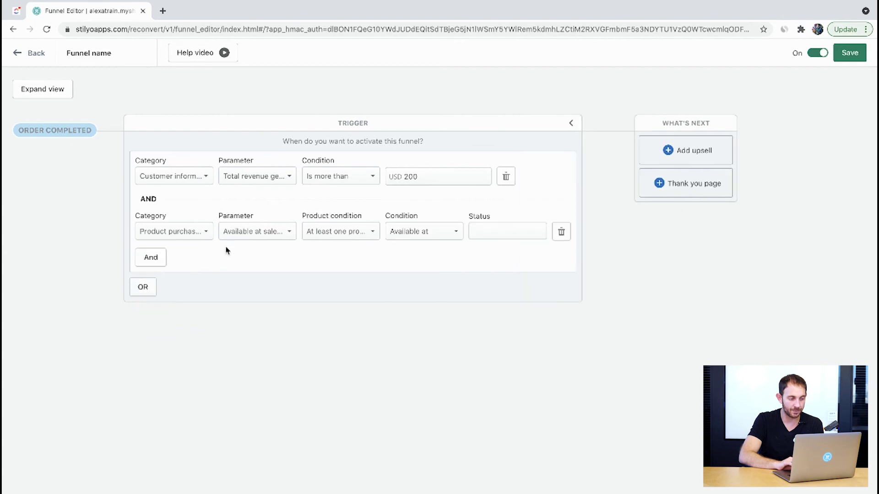
left_click(253, 233)
type("speci")
left_click(255, 261)
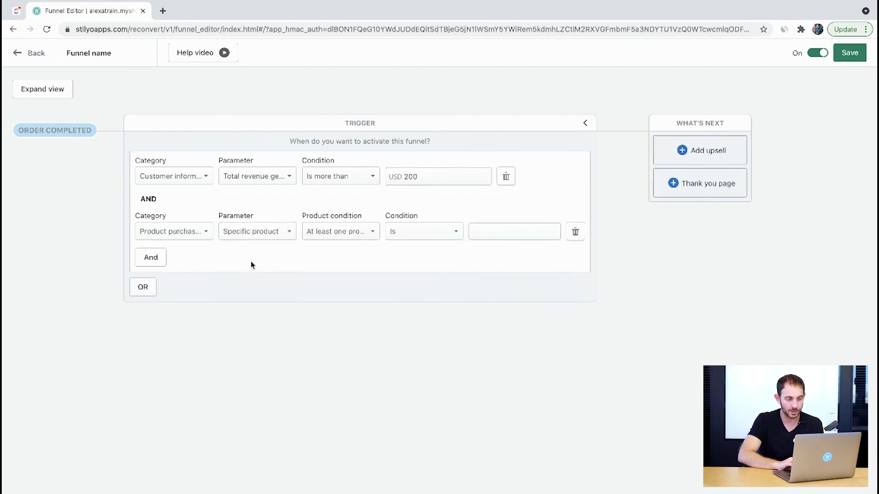
left_click(502, 232)
Step: Select the Ally Padded Bra and add an OR condition based on Order details
left_click(500, 285)
left_click(143, 293)
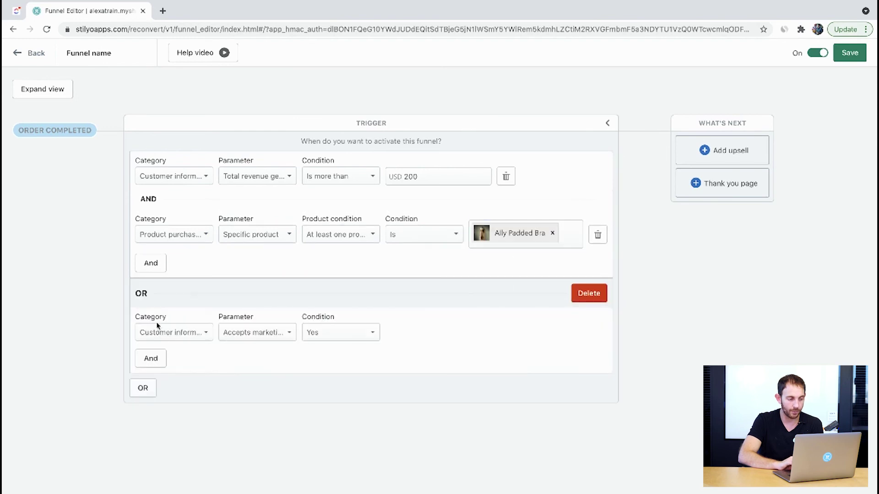
left_click(157, 327)
left_click(169, 375)
Step: Make the OR condition check that the shipping method is equal to 'ups'
left_click(269, 334)
scroll(255, 371, "down", 3)
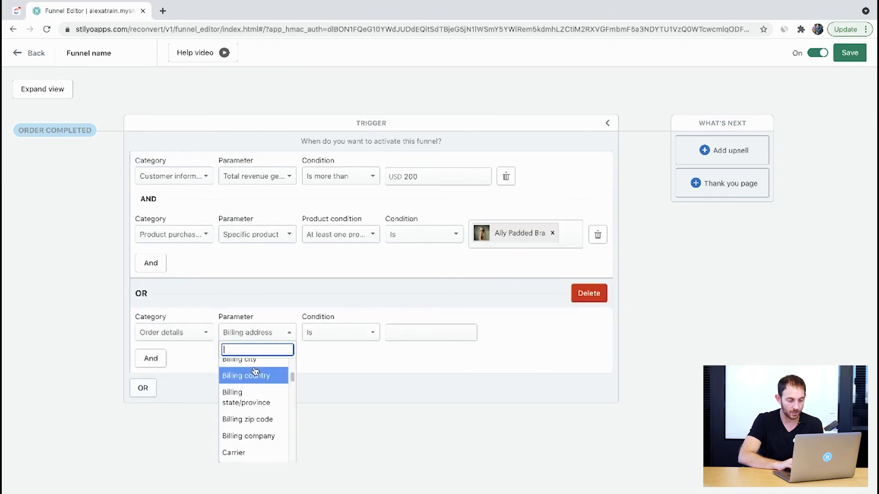
scroll(255, 370, "down", 5)
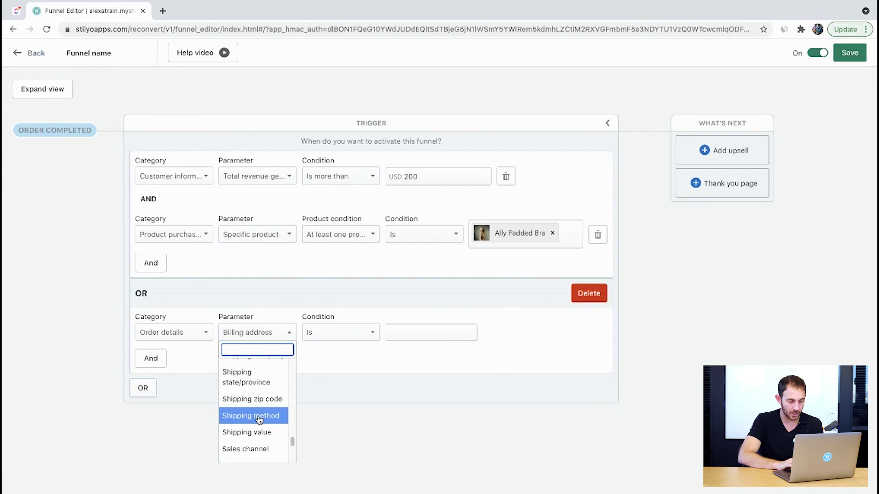
left_click(259, 418)
type("ups")
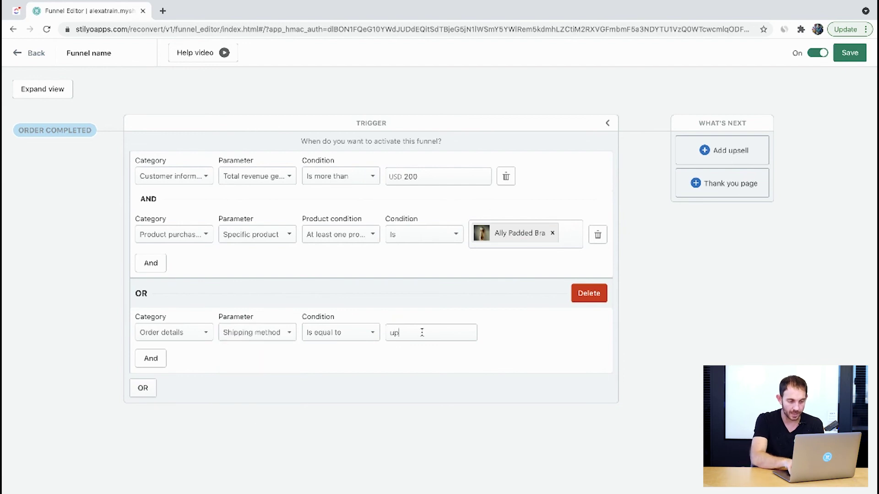